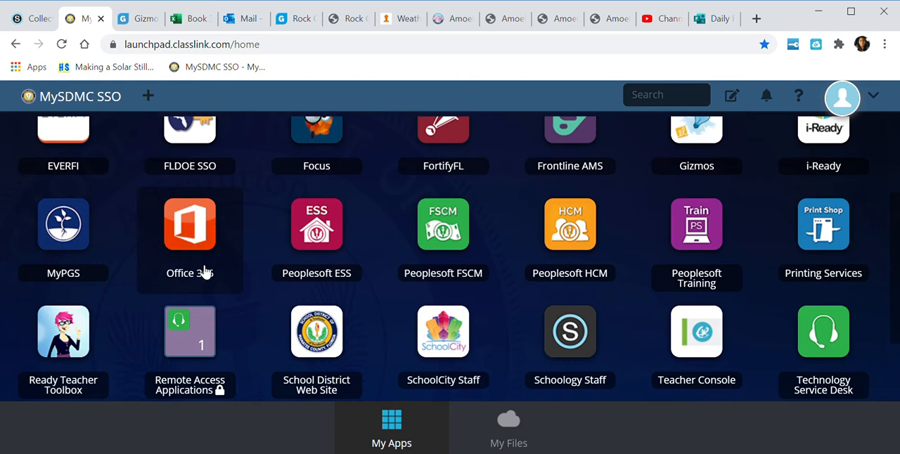
# Open Excel through Office 365 from the launchpad, staying signed in, and create a new blank workbook
pyautogui.click(201, 239)
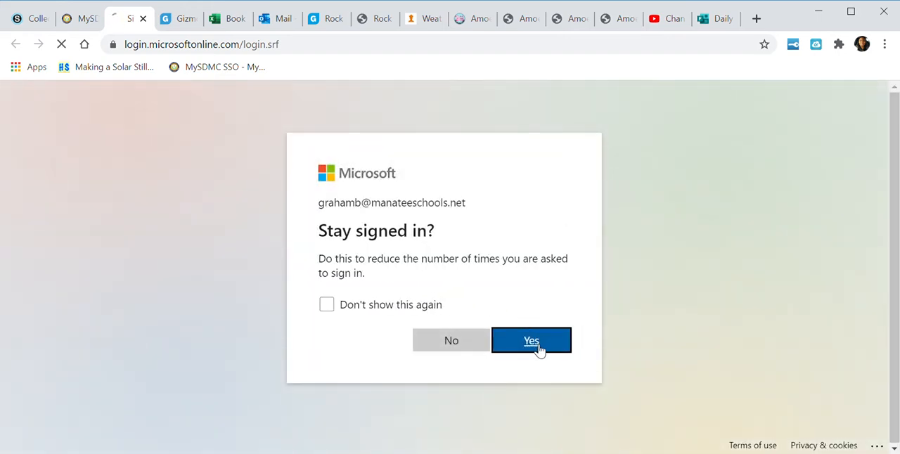
pyautogui.click(538, 349)
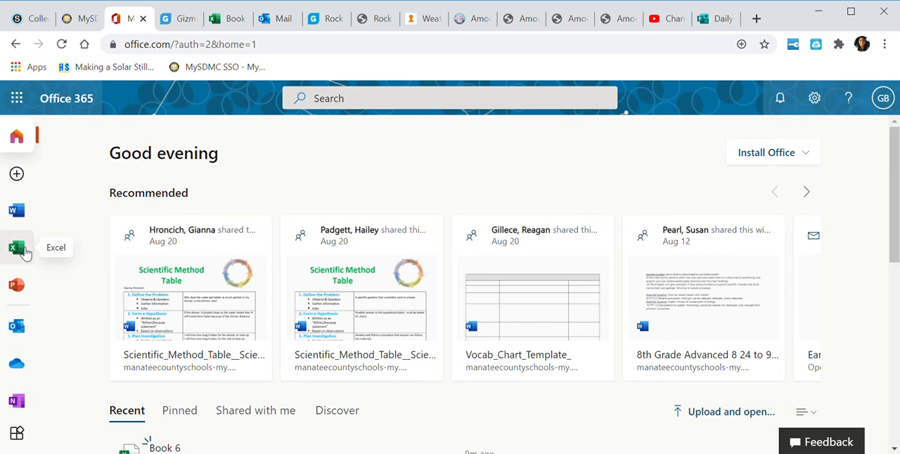
pyautogui.click(24, 252)
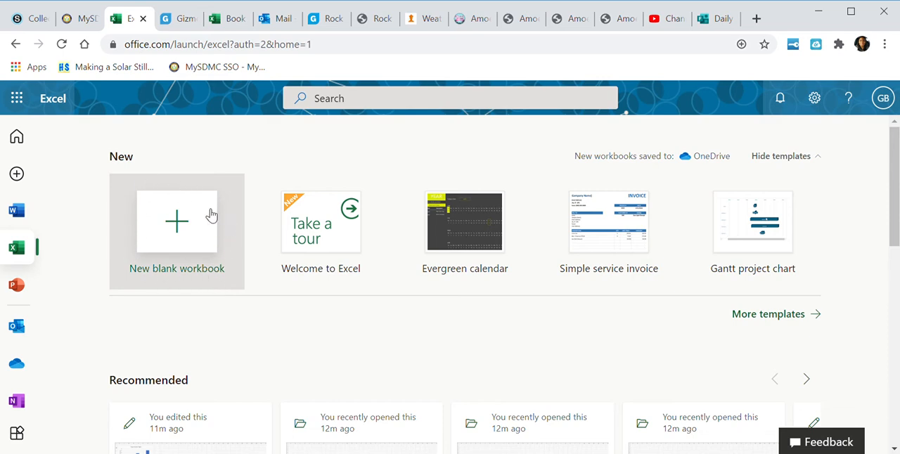
pyautogui.click(178, 230)
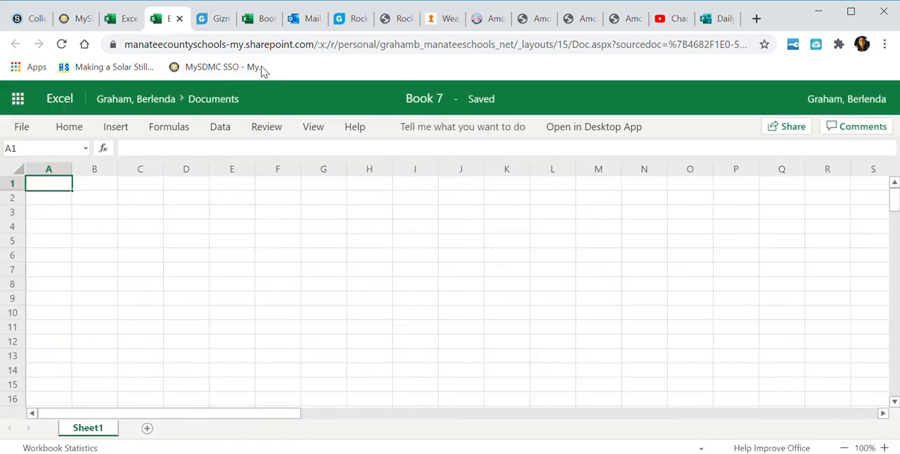
# Switch to the open Book 3 workbook and calculate the 2 Fins average in G5 with the AVERAGE function over D5:F5
pyautogui.click(260, 21)
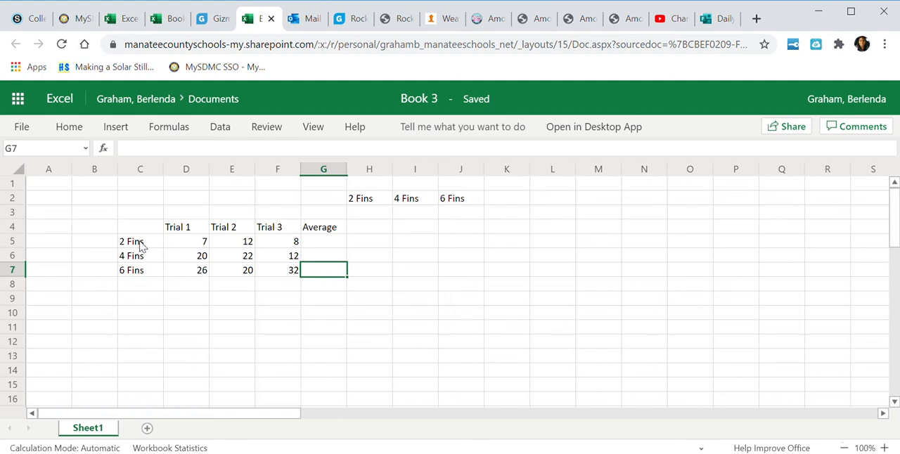
pyautogui.click(316, 246)
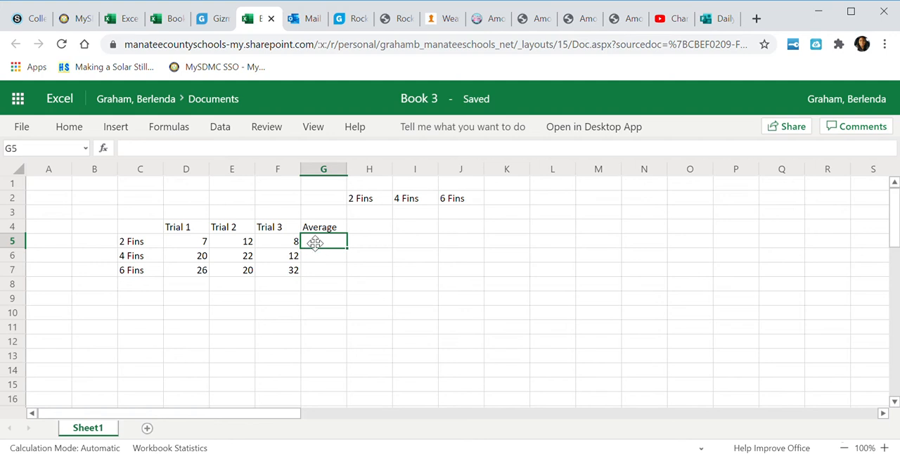
pyautogui.click(104, 150)
pyautogui.click(347, 217)
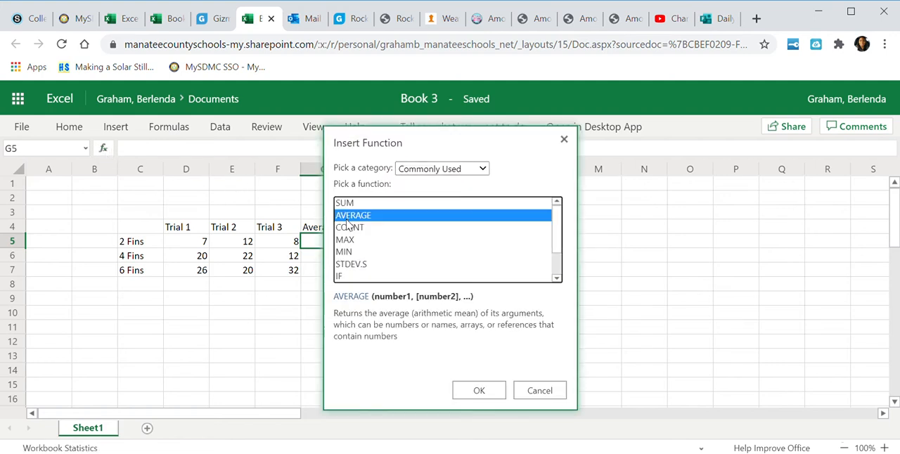
pyautogui.click(480, 388)
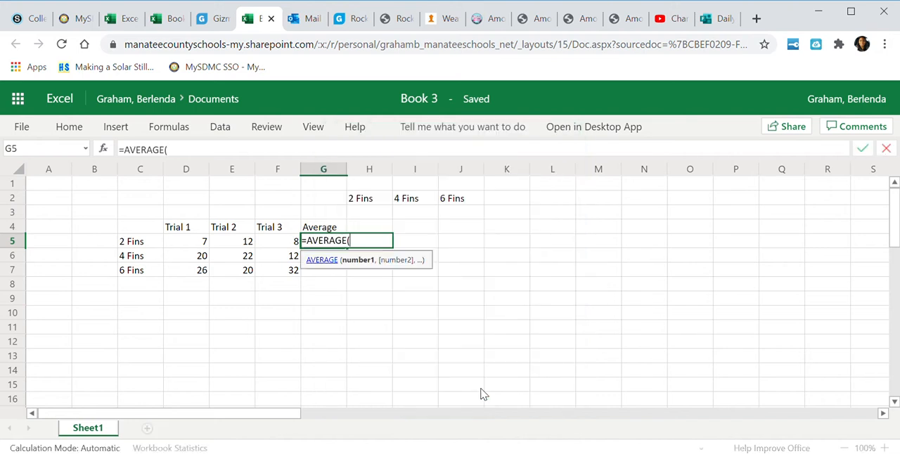
pyautogui.click(188, 241)
pyautogui.moveTo(188, 241); pyautogui.dragTo(262, 245)
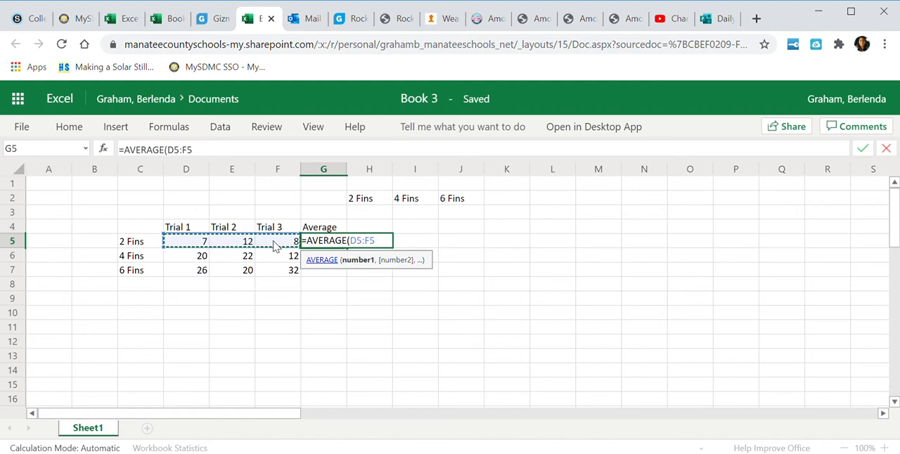
pyautogui.press('Return')
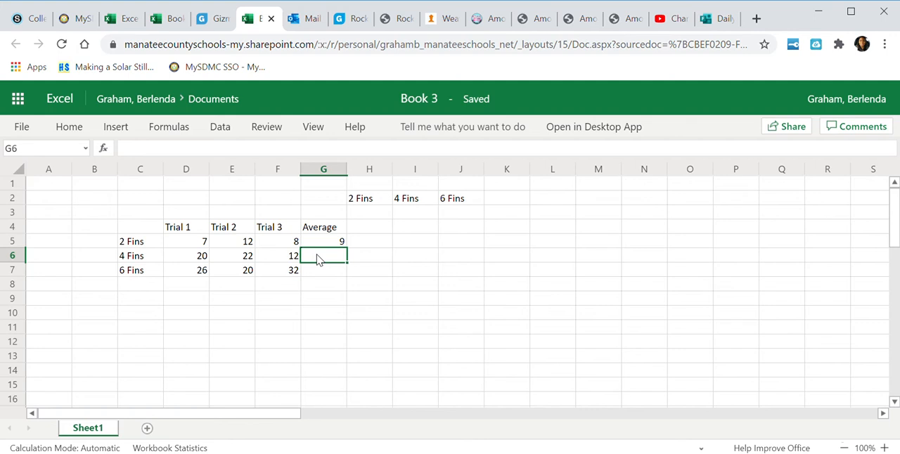
# Calculate the 4 Fins average in G6 with the AVERAGE function over D6:F6
pyautogui.click(104, 149)
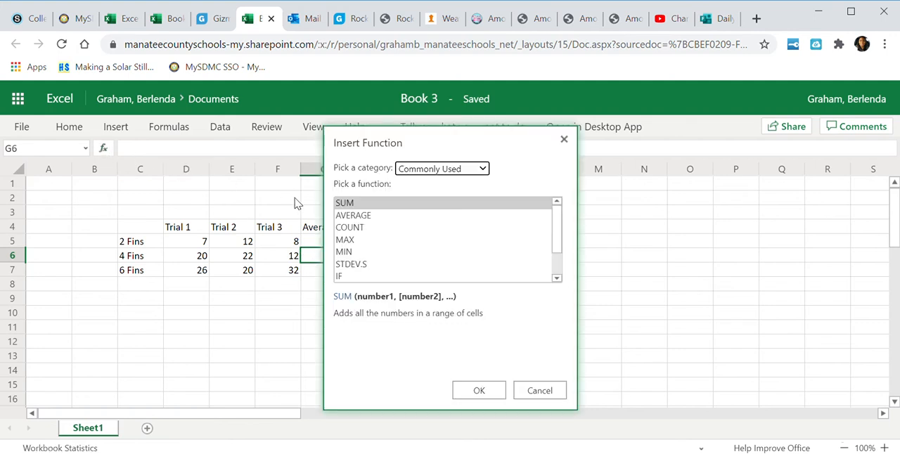
pyautogui.click(355, 217)
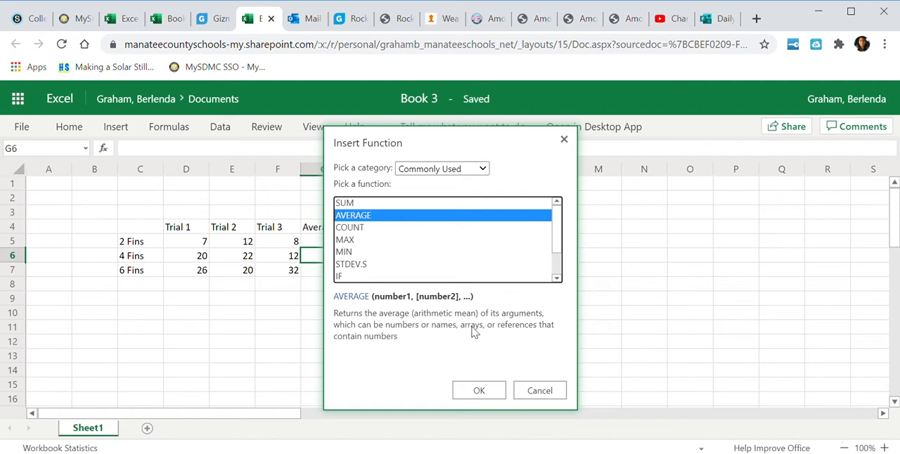
pyautogui.click(480, 390)
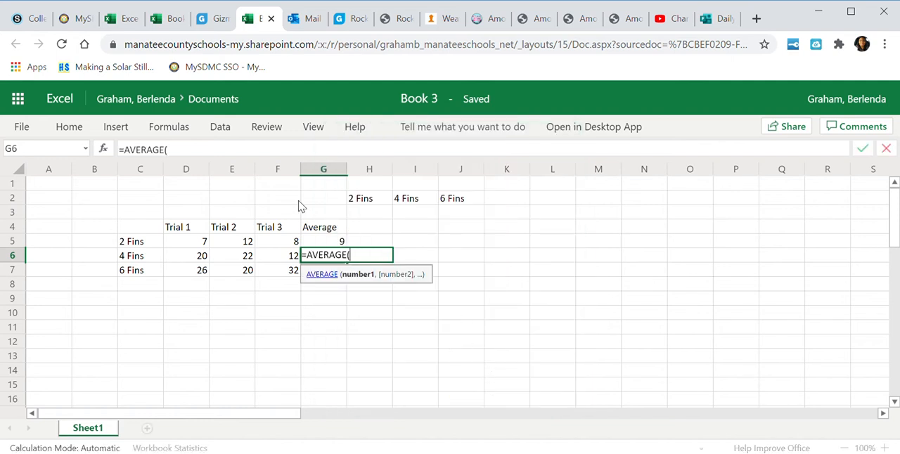
pyautogui.moveTo(185, 259); pyautogui.dragTo(269, 260)
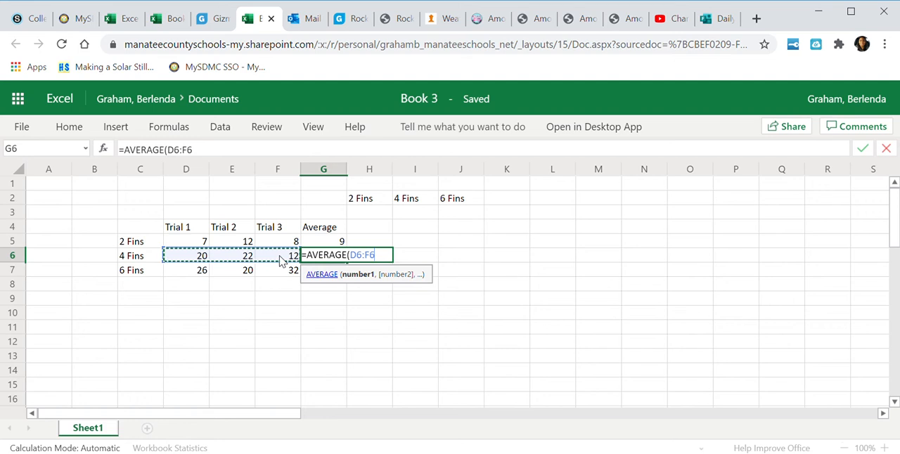
pyautogui.press('Return')
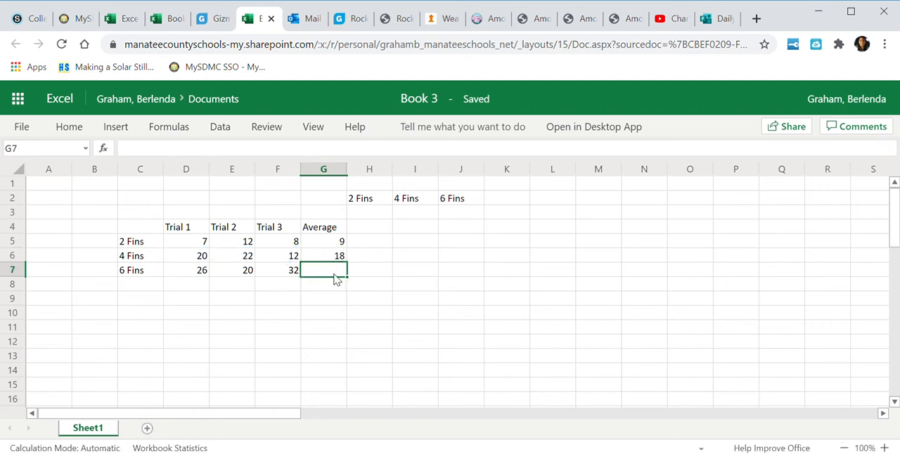
# Calculate the 6 Fins average in G7 with the AVERAGE function over D7:F7
pyautogui.click(103, 148)
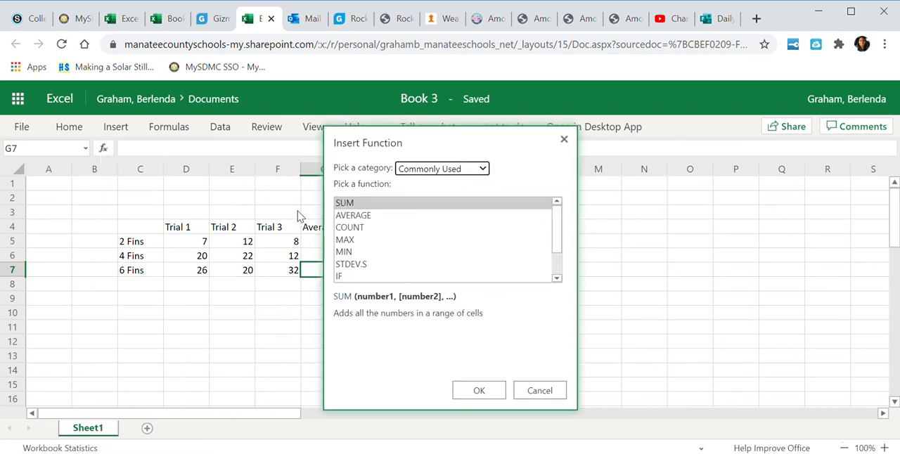
pyautogui.click(352, 215)
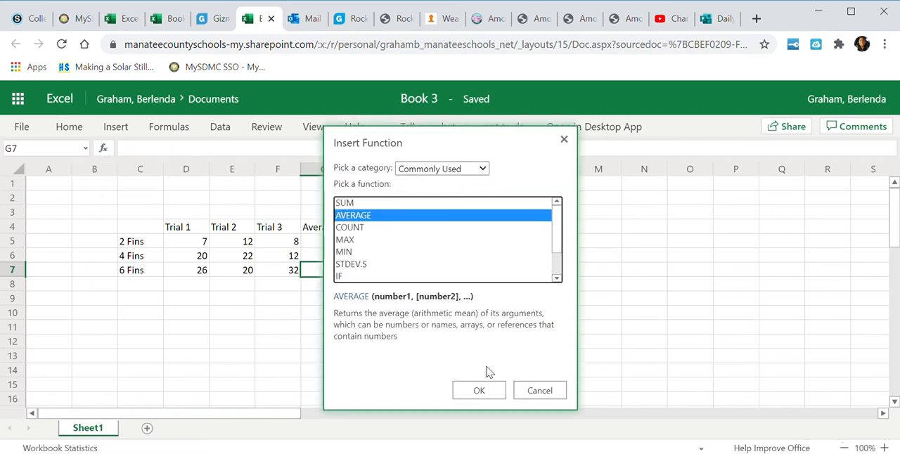
pyautogui.click(478, 390)
pyautogui.moveTo(195, 274); pyautogui.dragTo(285, 275)
pyautogui.press('Return')
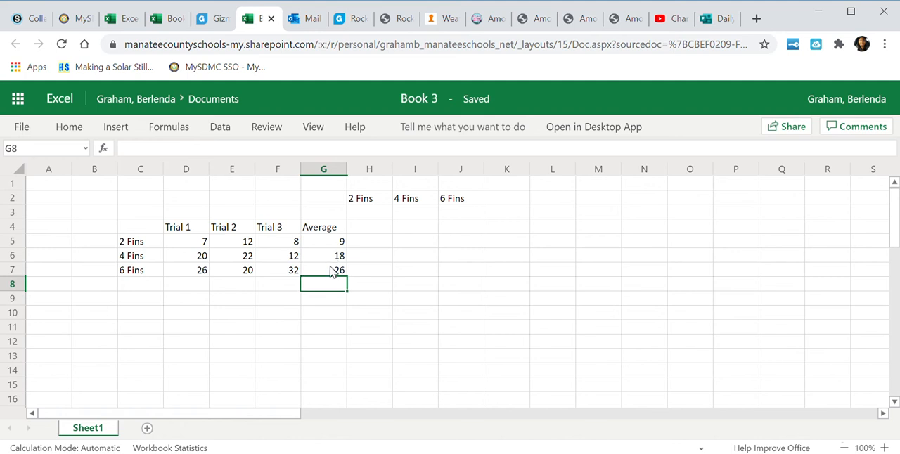
# Enter the averages 9, 18 and 26 in H3, I3 and J3 under the 2 Fins, 4 Fins and 6 Fins headings
pyautogui.click(373, 215)
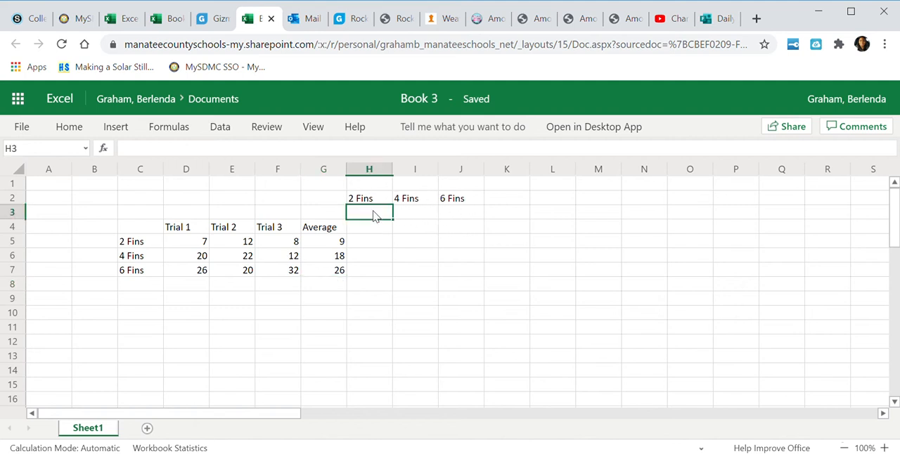
pyautogui.write('9')
pyautogui.click(408, 214)
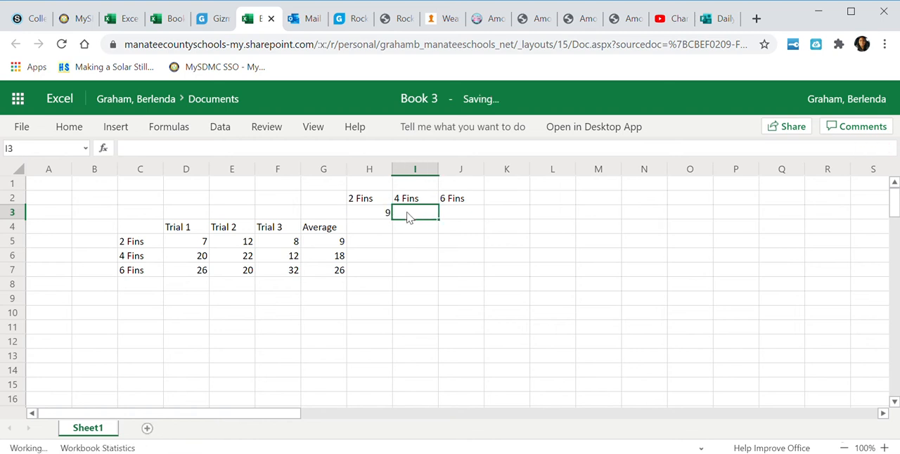
pyautogui.write('18')
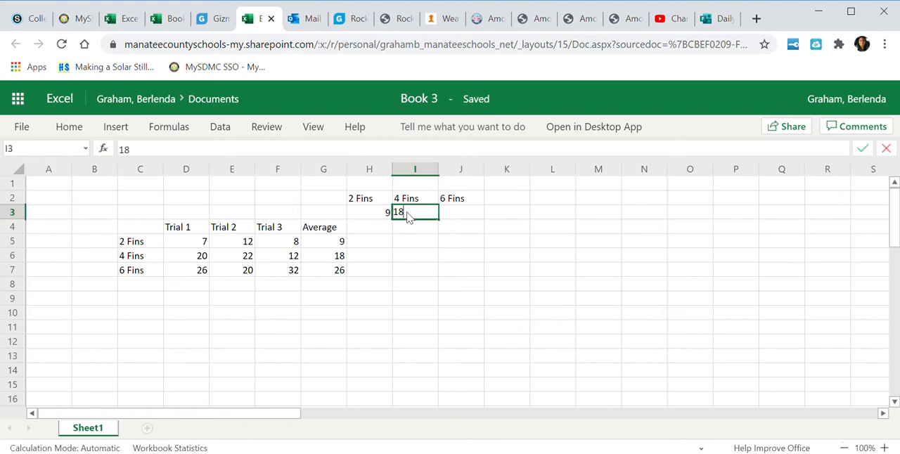
pyautogui.click(467, 204)
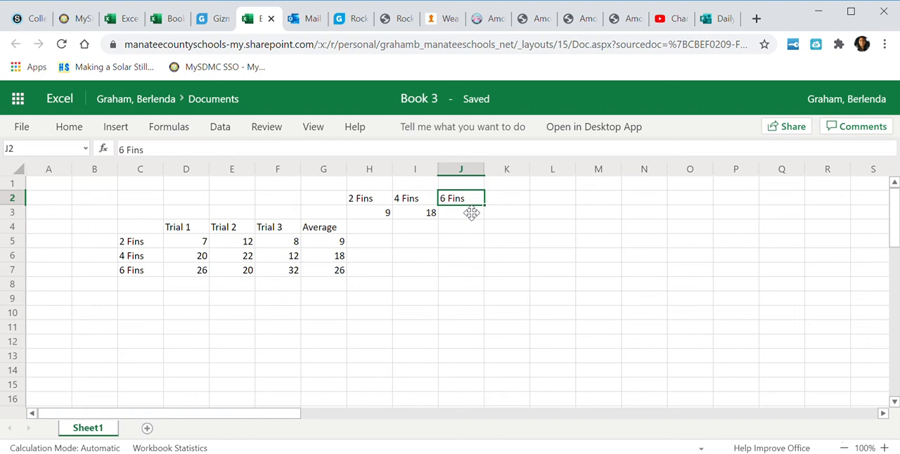
pyautogui.click(461, 215)
pyautogui.write('26')
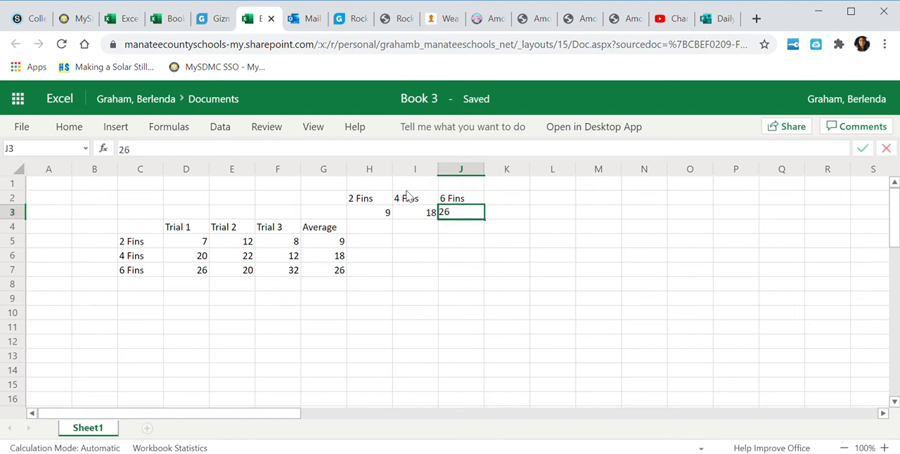
pyautogui.click(464, 258)
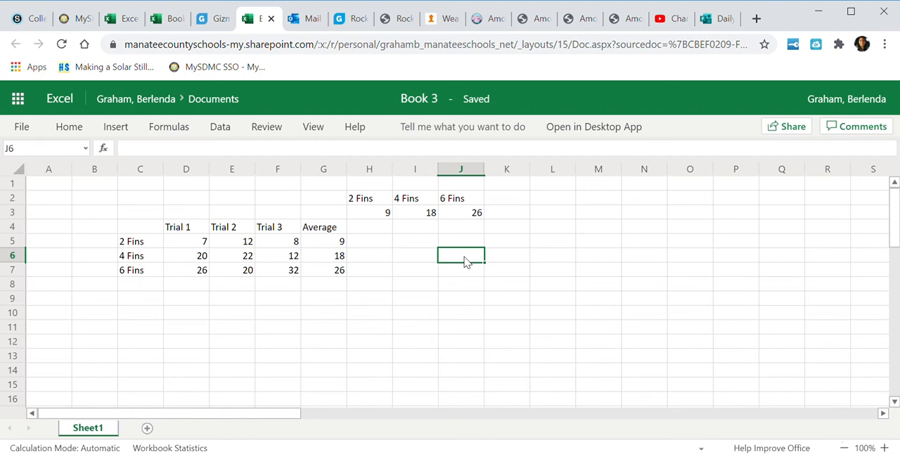
# Insert a 2-D clustered column chart from H2:J3 and move it beside the data, starting around column K
pyautogui.click(365, 199)
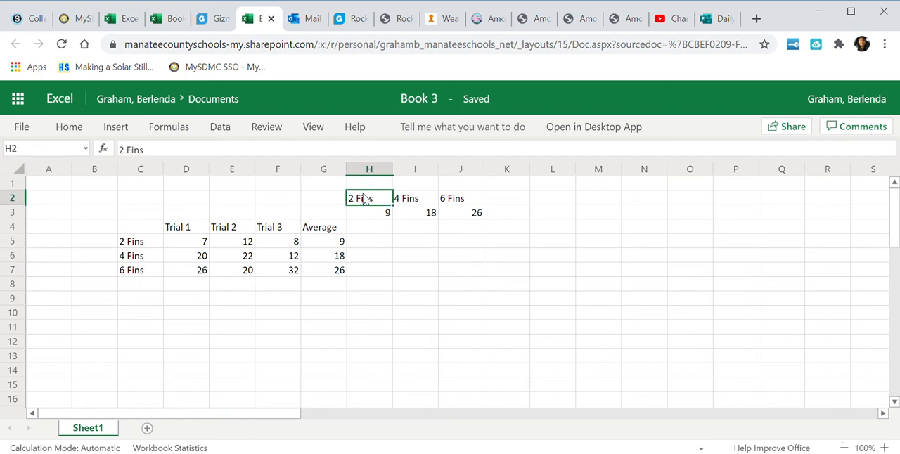
pyautogui.moveTo(364, 200); pyautogui.dragTo(475, 215)
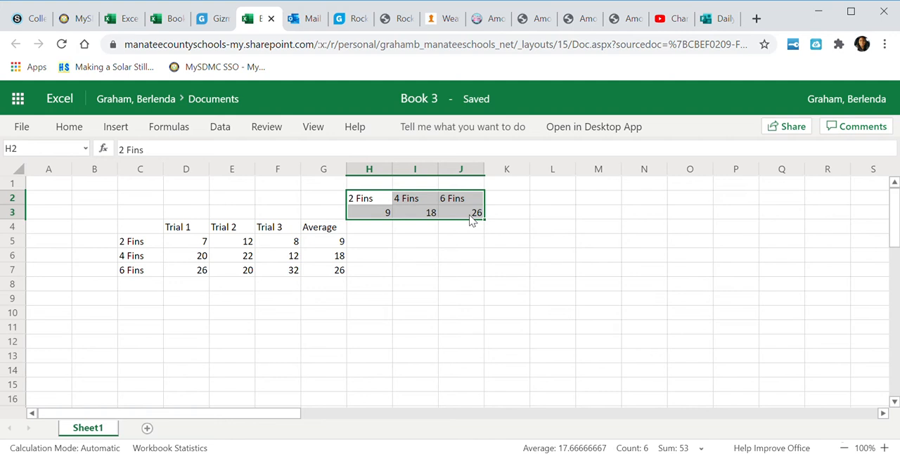
pyautogui.click(116, 128)
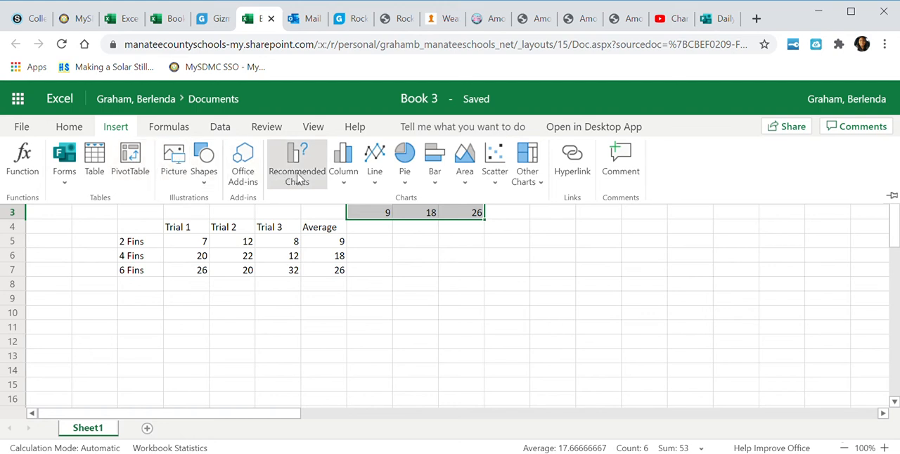
pyautogui.click(344, 181)
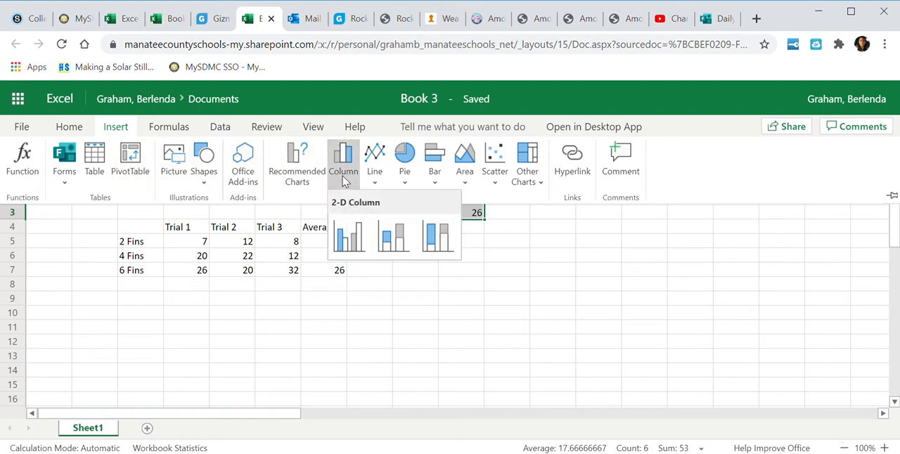
pyautogui.click(351, 240)
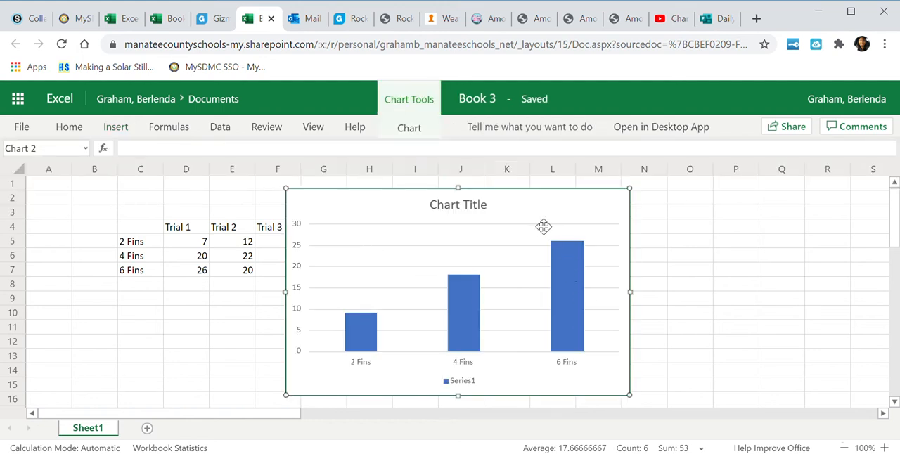
pyautogui.moveTo(544, 226); pyautogui.dragTo(743, 230)
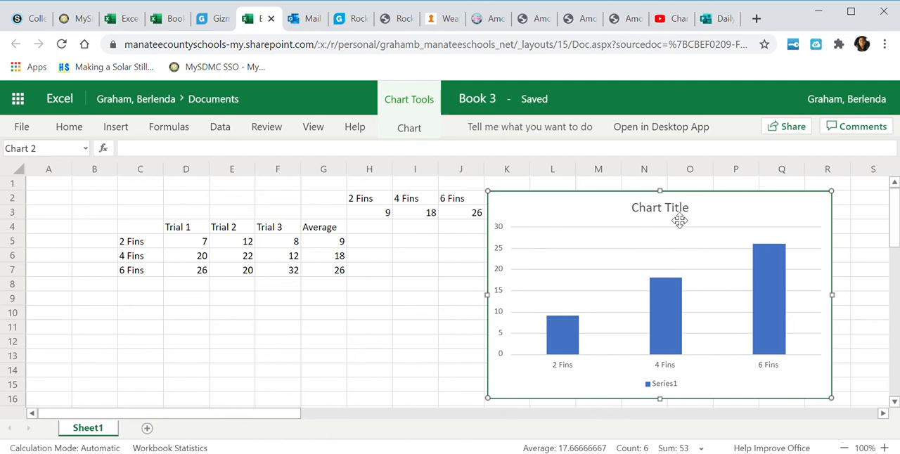
# Change the column chart's title to "Paper Rocket Flight"
pyautogui.click(411, 128)
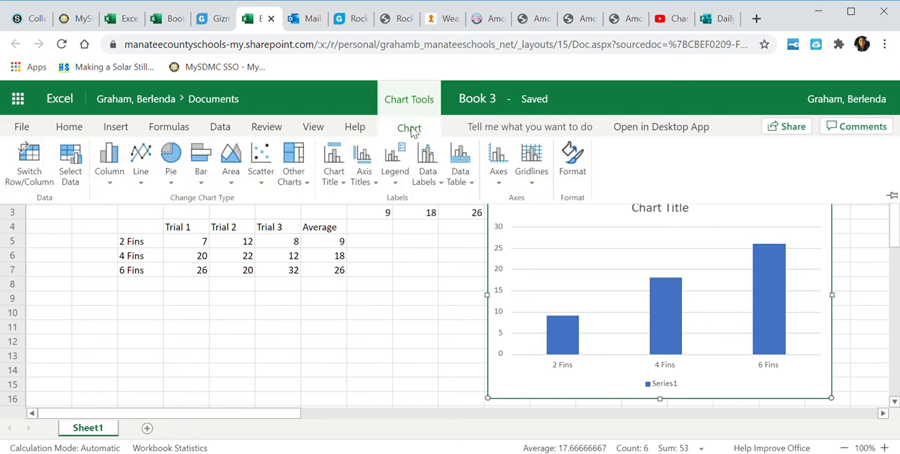
pyautogui.click(334, 176)
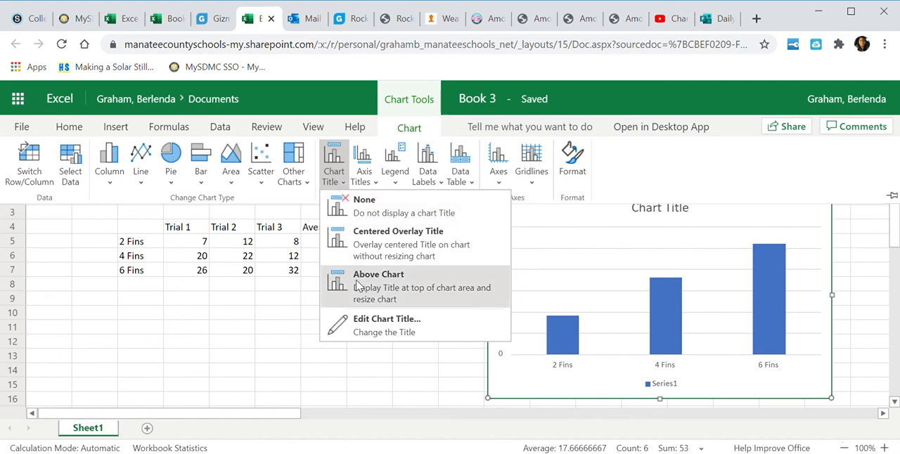
pyautogui.click(350, 328)
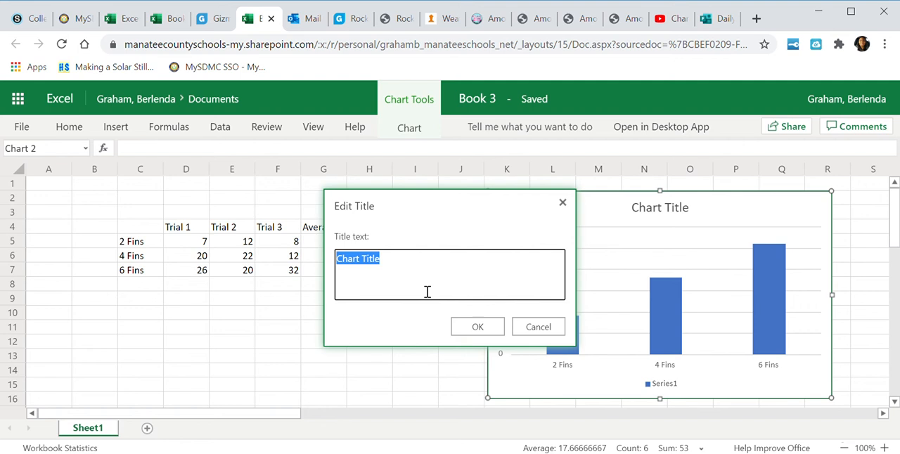
pyautogui.write('Paper')
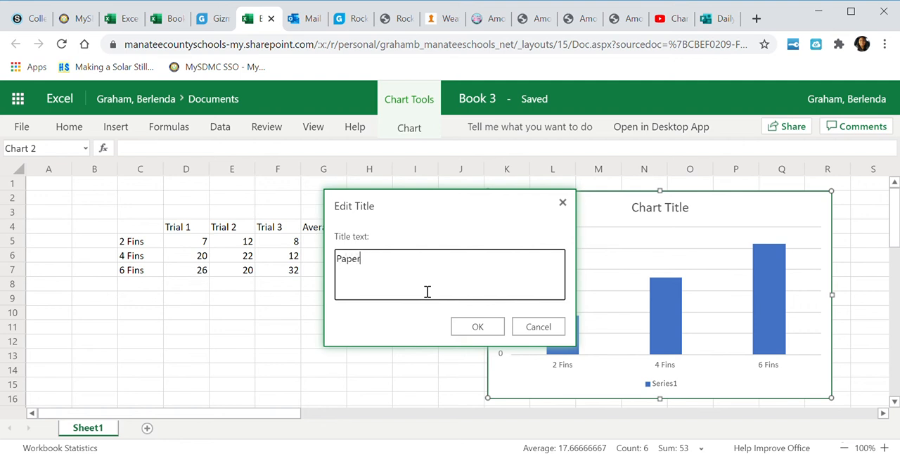
pyautogui.write(' Rocket Flight')
pyautogui.click(464, 324)
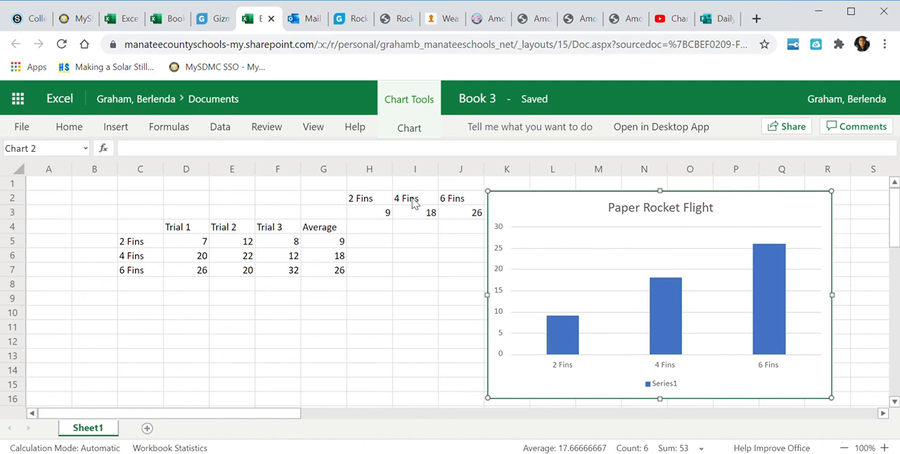
# Add the horizontal axis title "Number of fins" to the Paper Rocket Flight chart
pyautogui.click(413, 131)
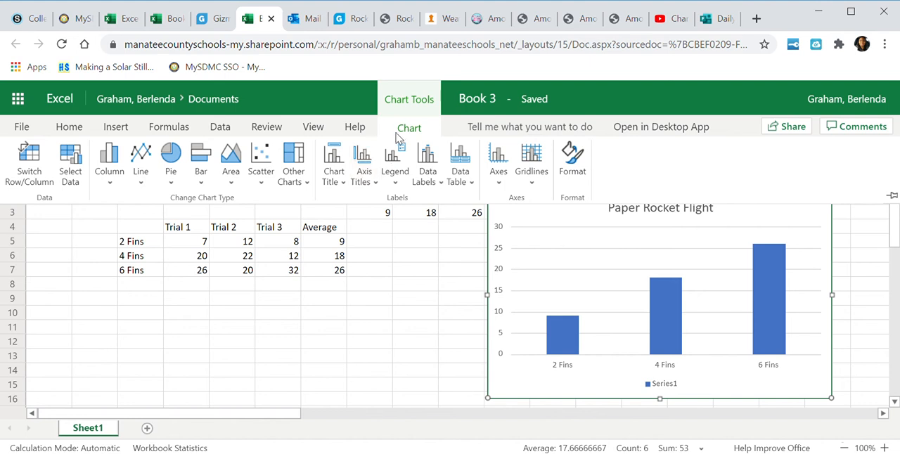
pyautogui.click(365, 180)
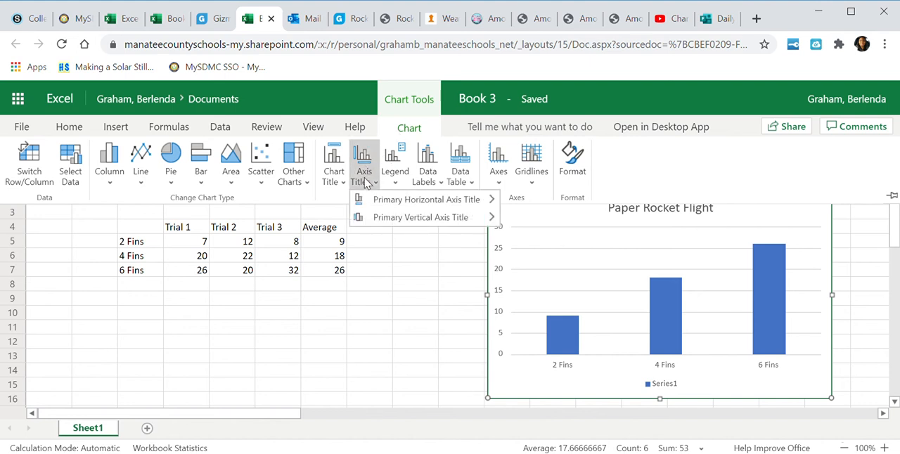
pyautogui.moveTo(368, 200)
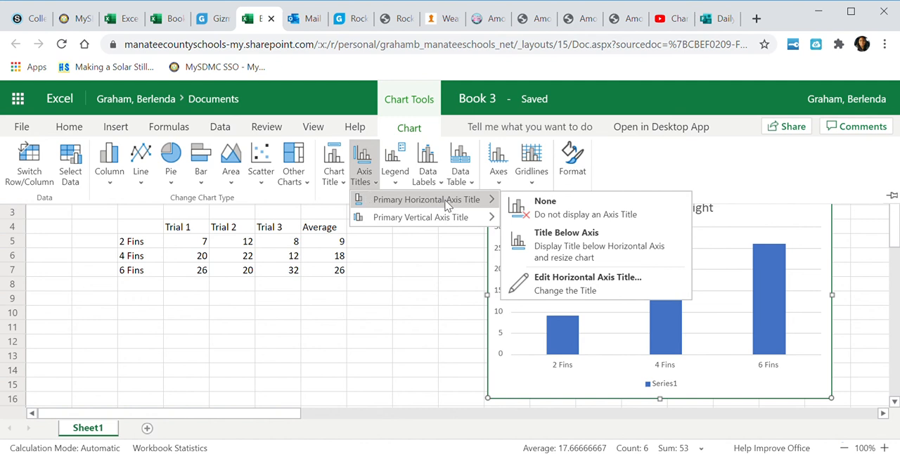
pyautogui.click(559, 284)
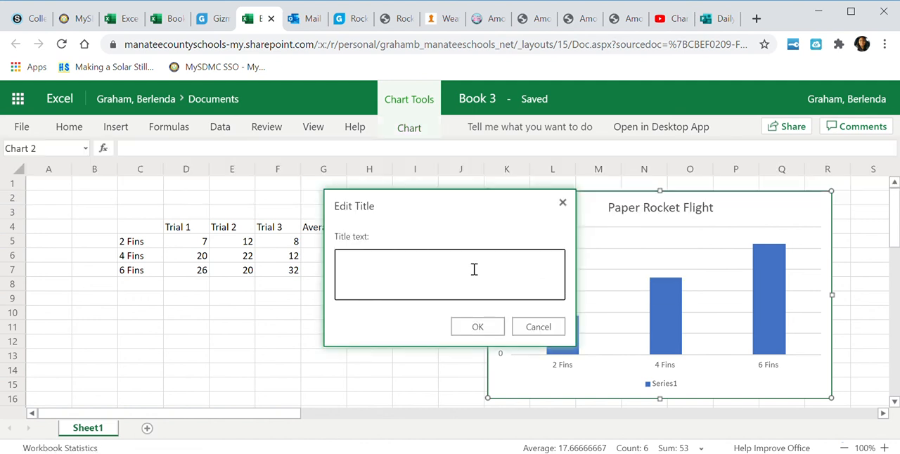
pyautogui.write('Number of fins')
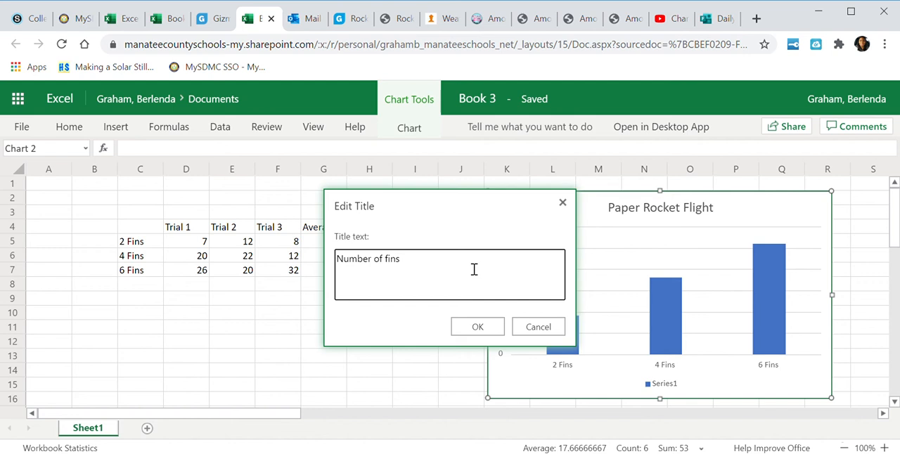
pyautogui.click(476, 328)
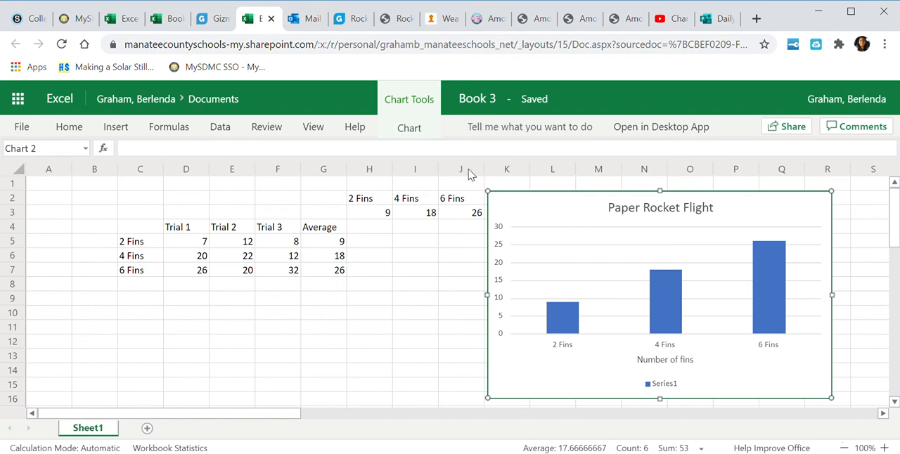
# Add the vertical axis title "Distance of Flight (m)" to the Paper Rocket Flight chart
pyautogui.click(412, 129)
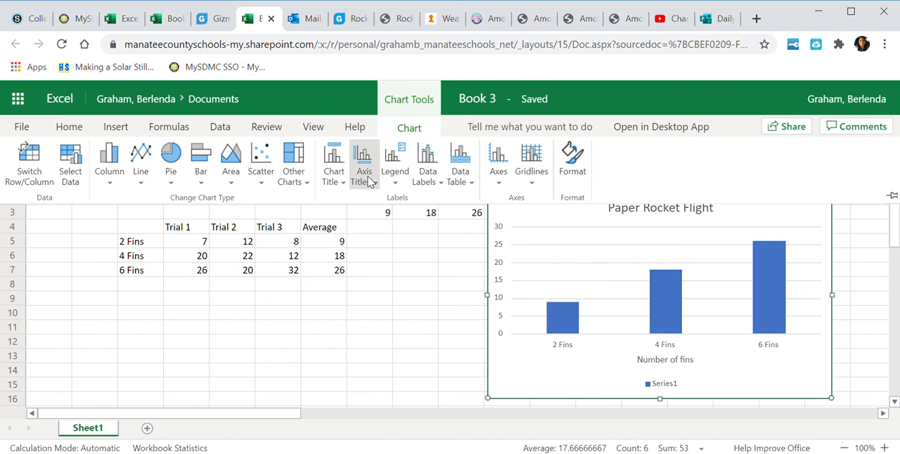
pyautogui.click(371, 183)
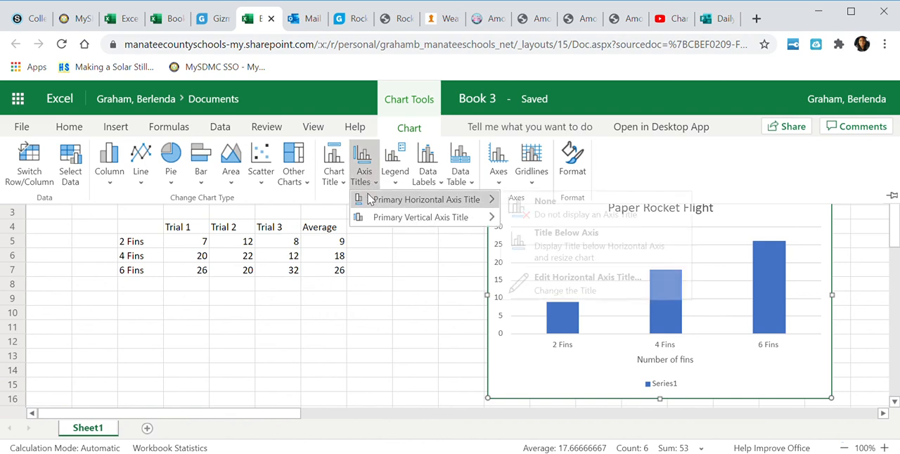
pyautogui.moveTo(370, 218)
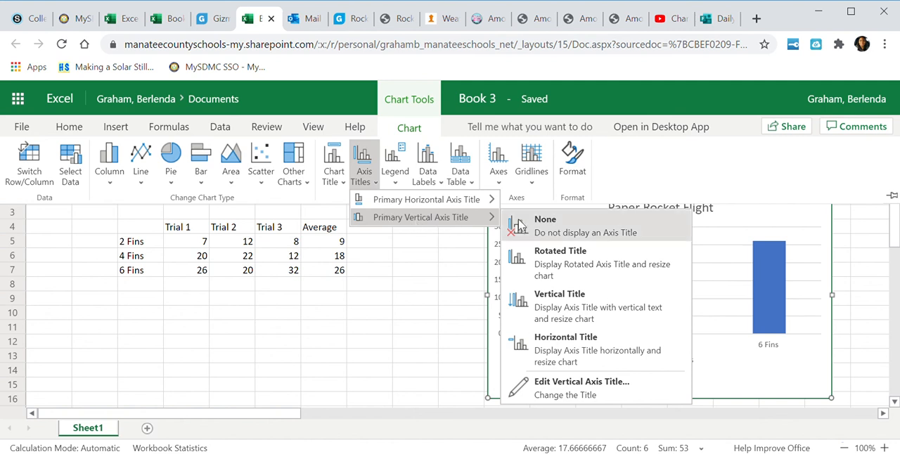
pyautogui.click(539, 387)
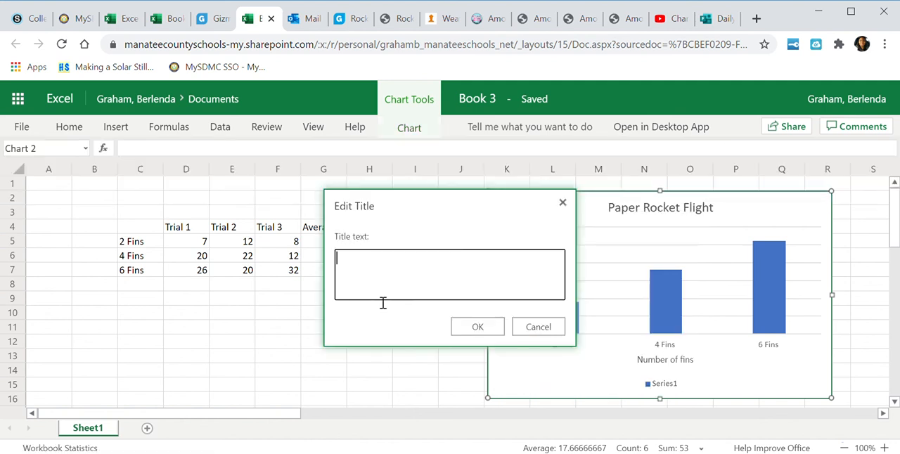
pyautogui.write('Distance of Flight (m)')
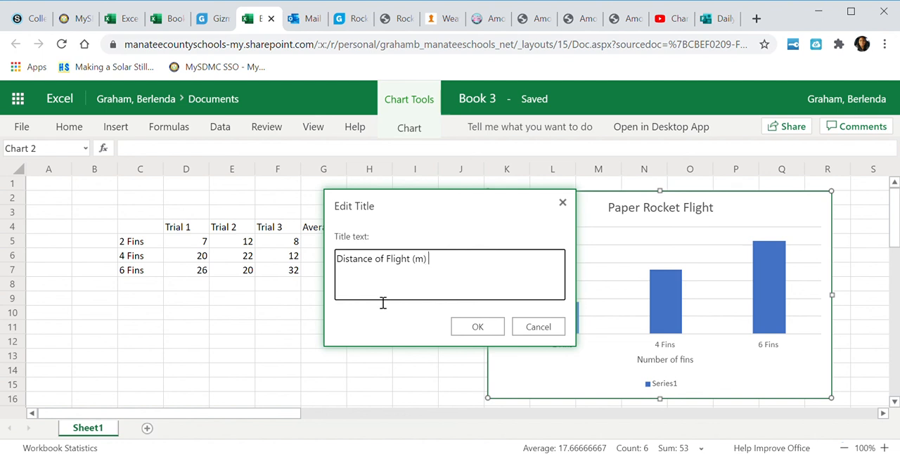
pyautogui.click(478, 328)
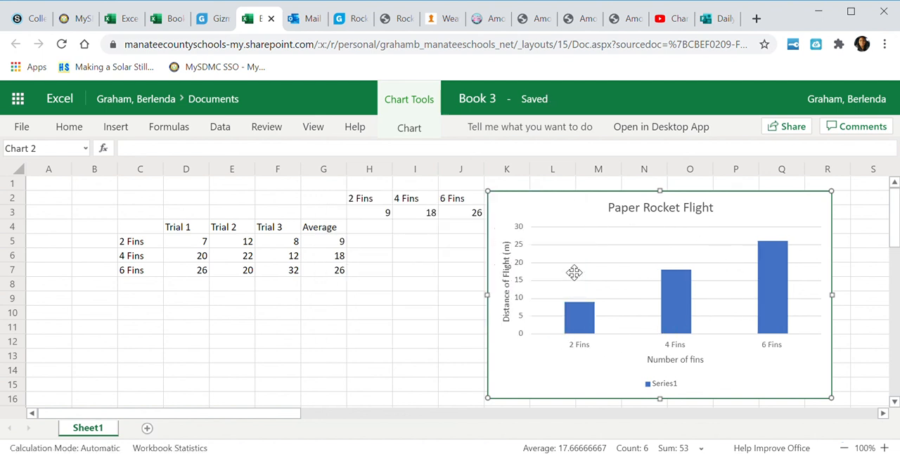
# Clear the series name Series1 in the chart's format settings so the legend entry has no text, and close the settings
pyautogui.rightClick(691, 383)
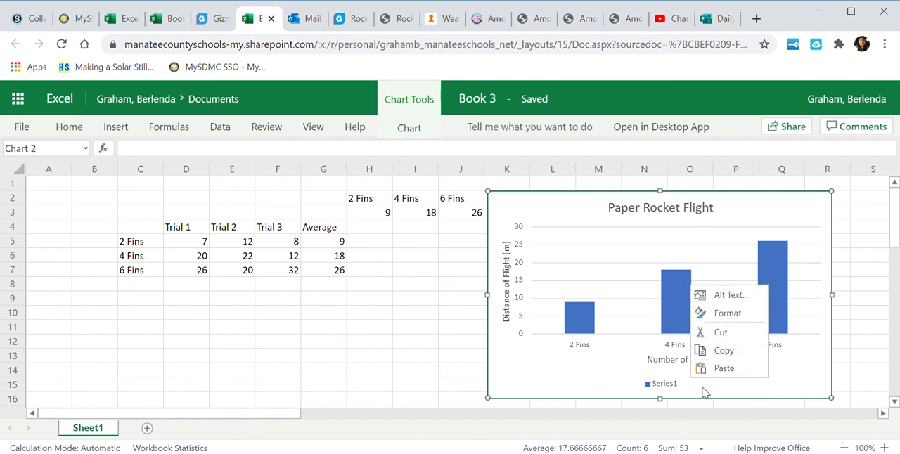
pyautogui.click(694, 394)
pyautogui.rightClick(709, 369)
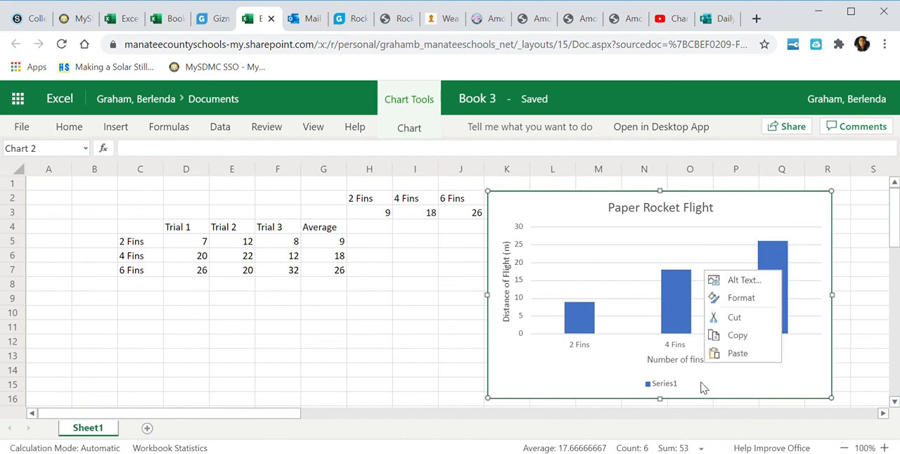
pyautogui.click(729, 298)
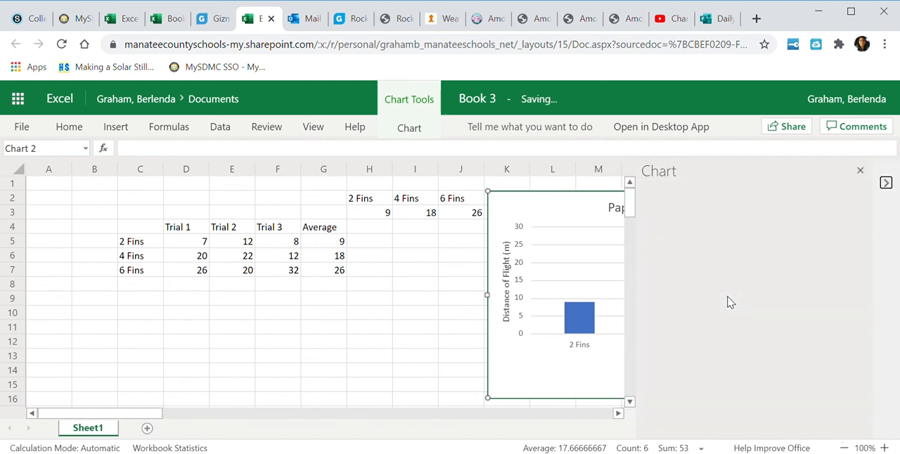
pyautogui.click(689, 321)
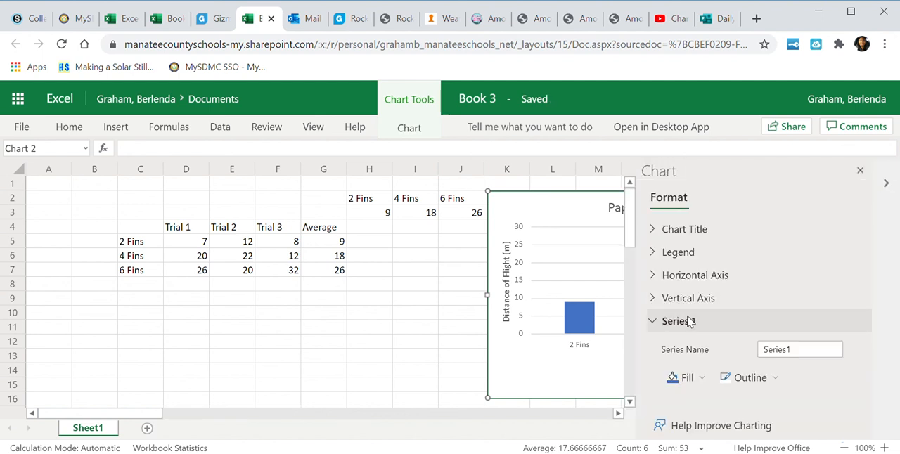
pyautogui.click(796, 357)
pyautogui.moveTo(797, 357); pyautogui.dragTo(723, 352)
pyautogui.press('BackSpace')
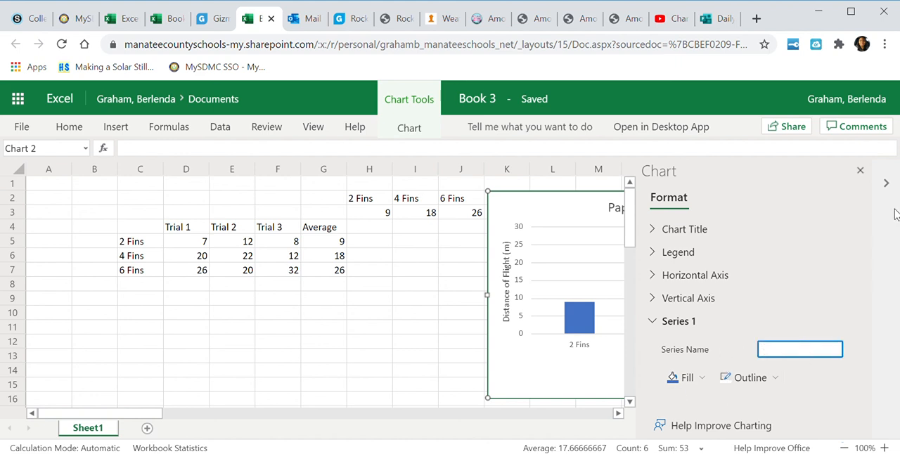
pyautogui.click(860, 171)
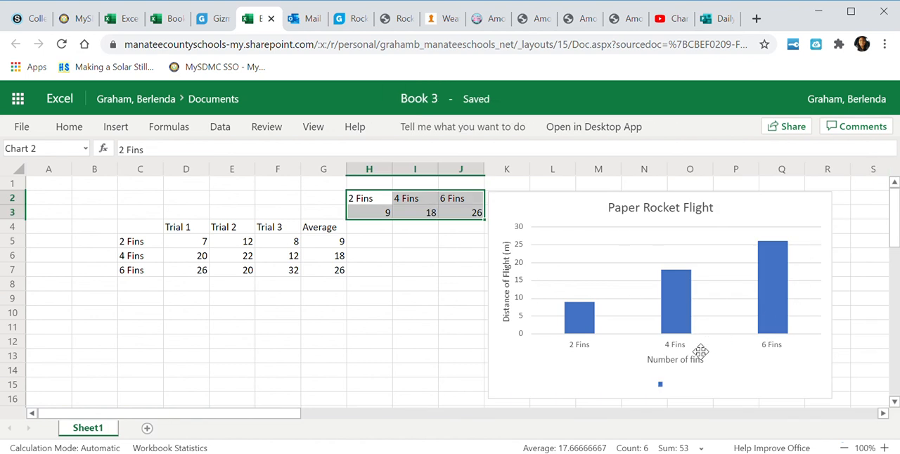